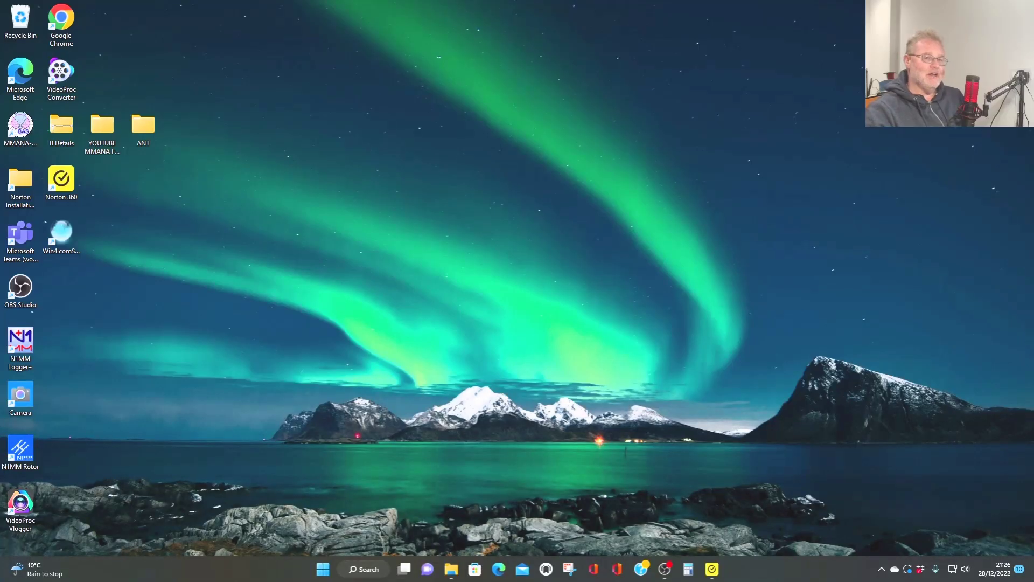
Launch MMANA-GAL, load DELTA LOOP MASTER.maa and rotate the triangular loop face-on.
double_click(20, 127)
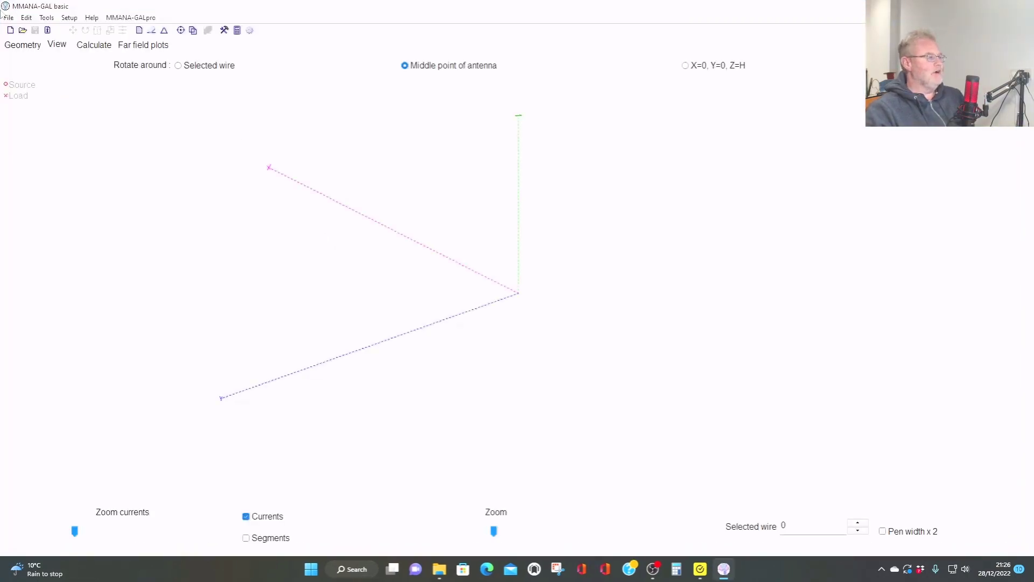
click(9, 17)
click(15, 41)
click(462, 174)
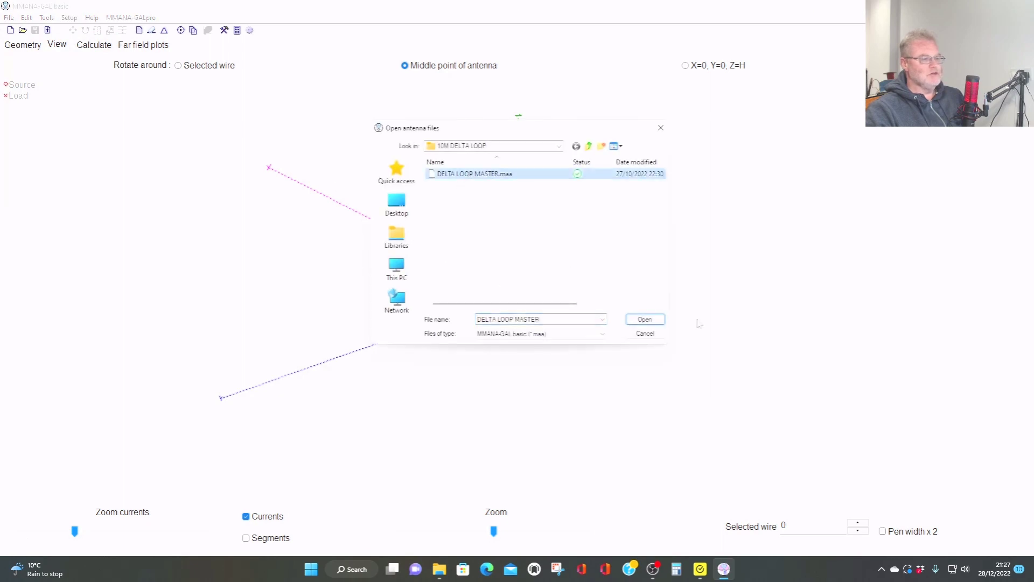
key(Return)
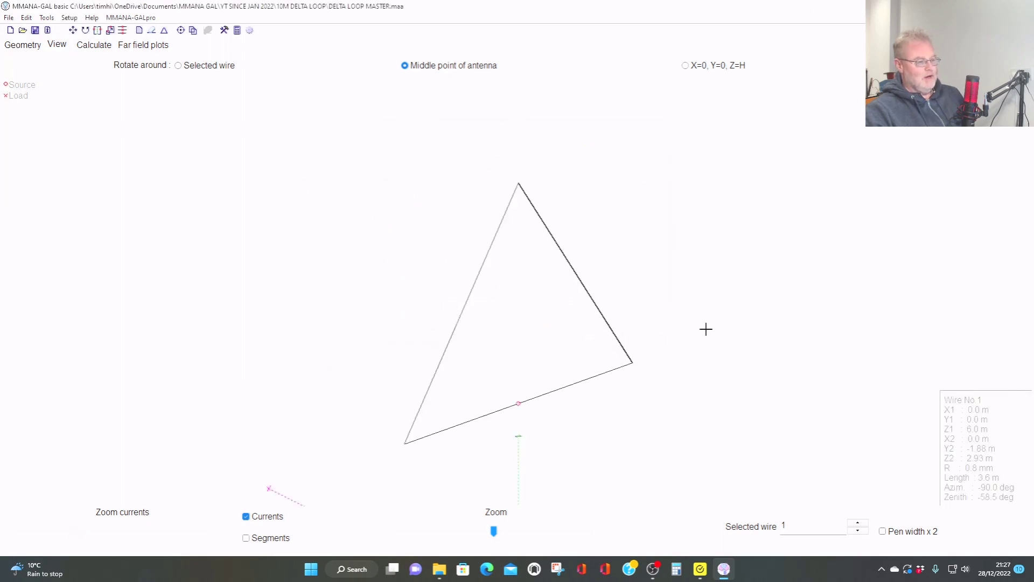
drag(706, 330, 716, 330)
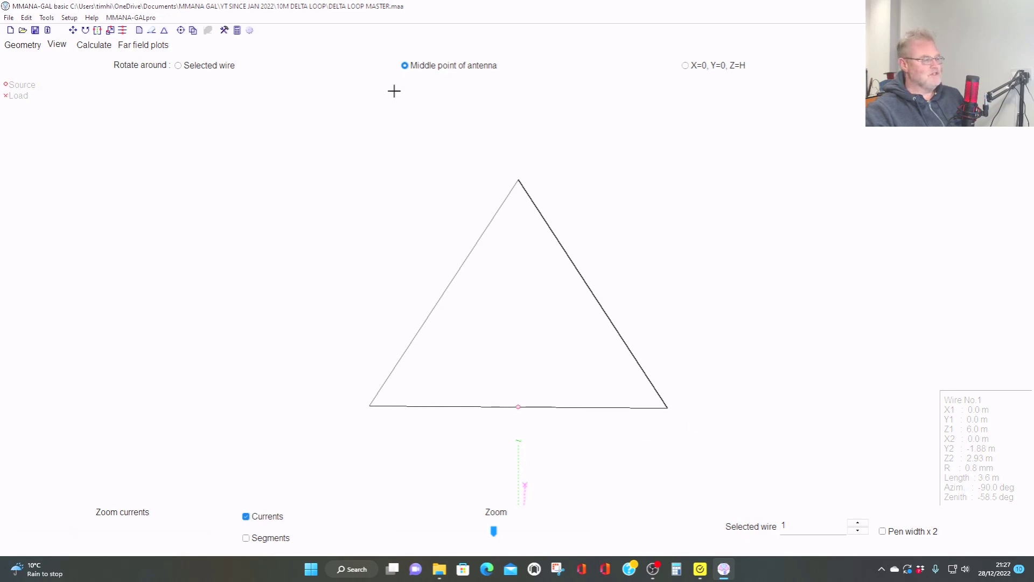
Set the calculation frequency to 28.500 MHz.
click(106, 50)
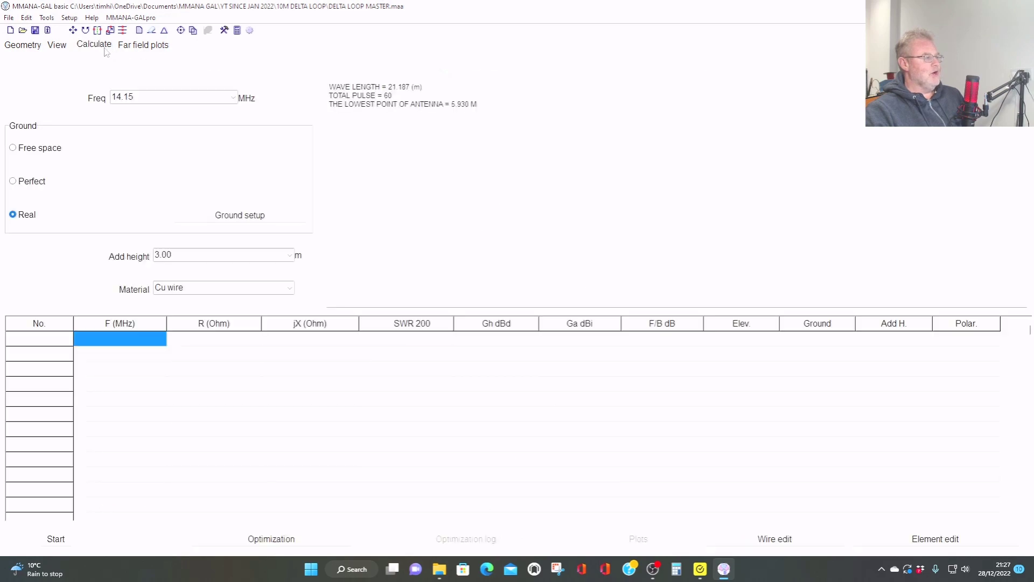
click(233, 97)
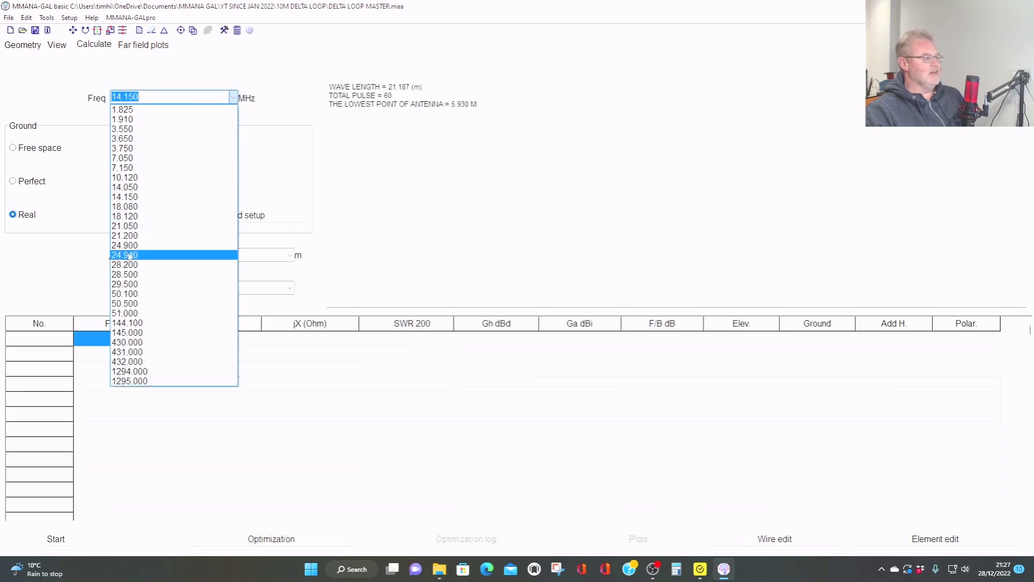
click(131, 275)
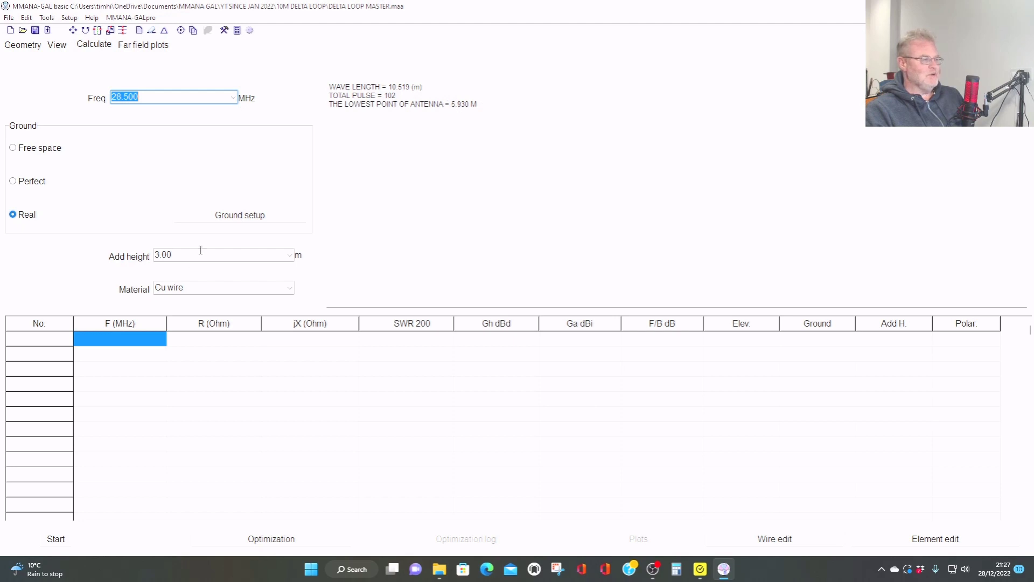
Change the added height from 3.00 to -0.43 m.
drag(193, 253, 154, 255)
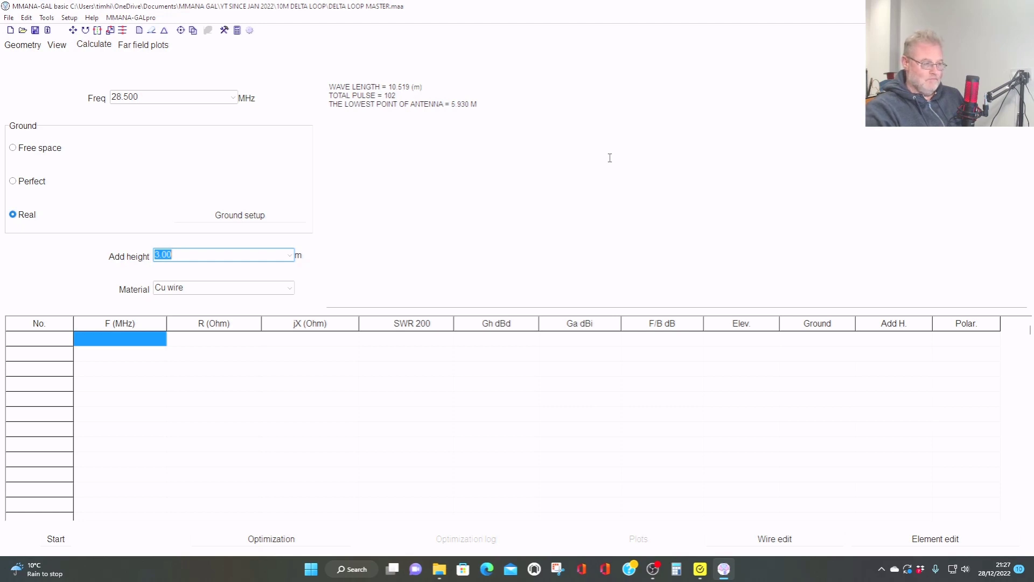
text(-3.93)
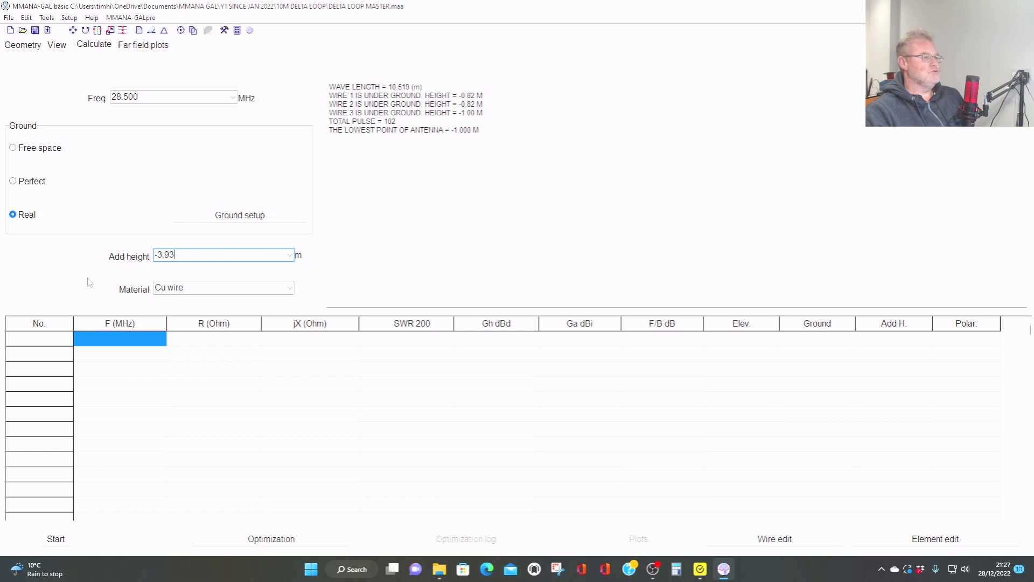
double_click(187, 253)
key(BackSpace)
text(0)
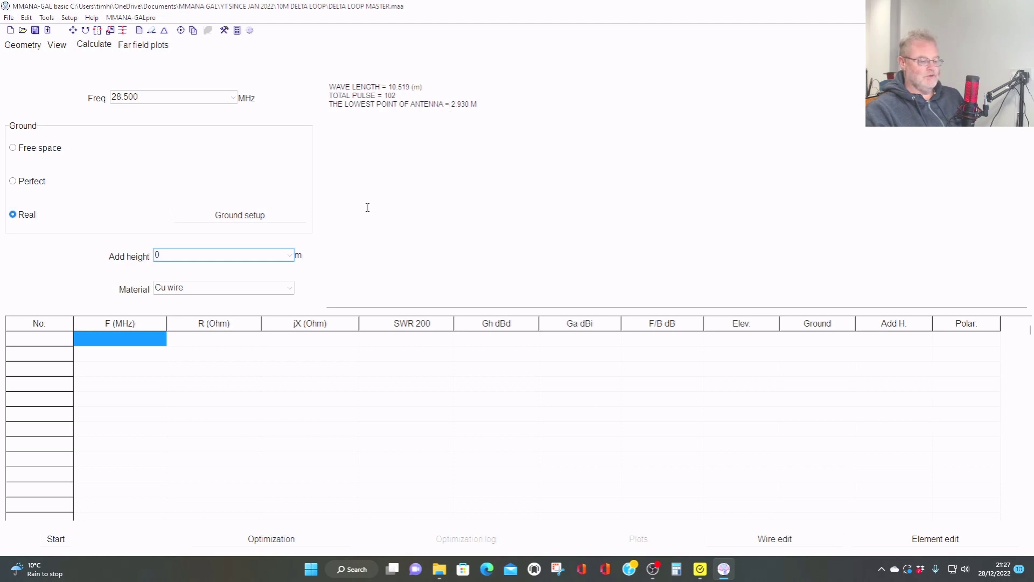
text(-0.43)
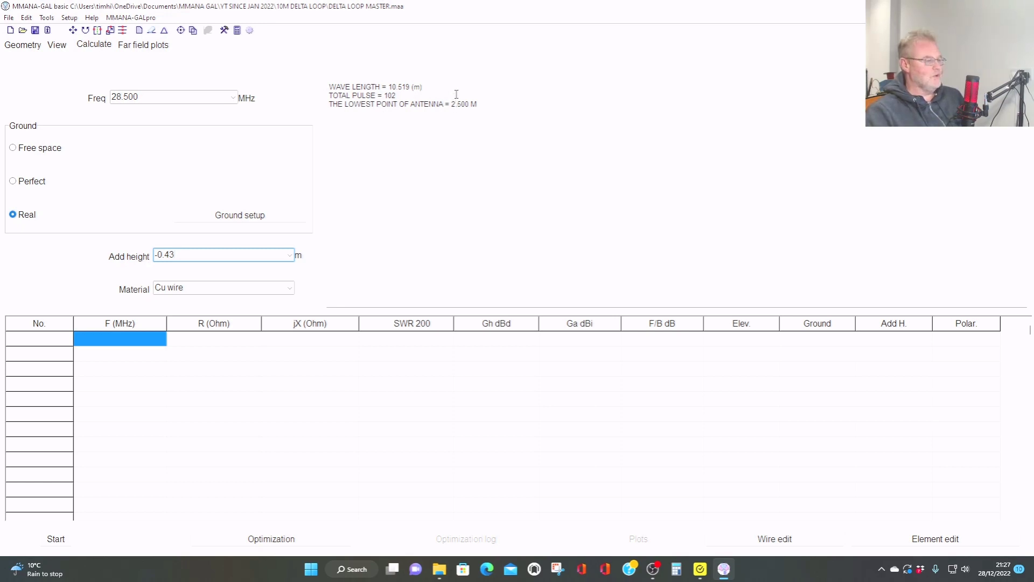
Run the 28.5 MHz calculation at -0.43 m added height (SWR 1.41, 5.14 dBi).
click(56, 538)
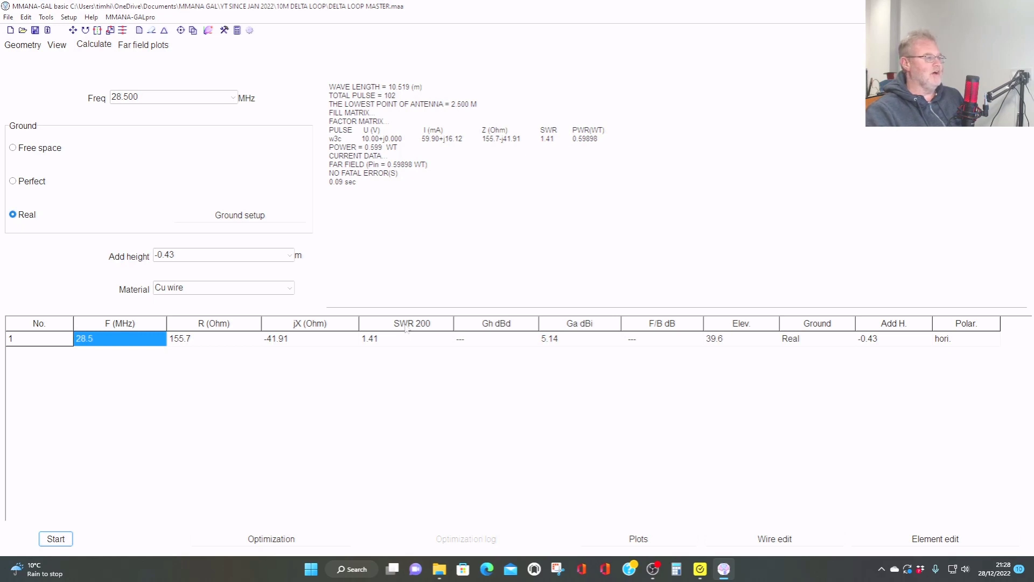
Plot the azimuth pattern at 5° elevation and read the -7.4 dBi gain toward 0° azimuth.
click(164, 45)
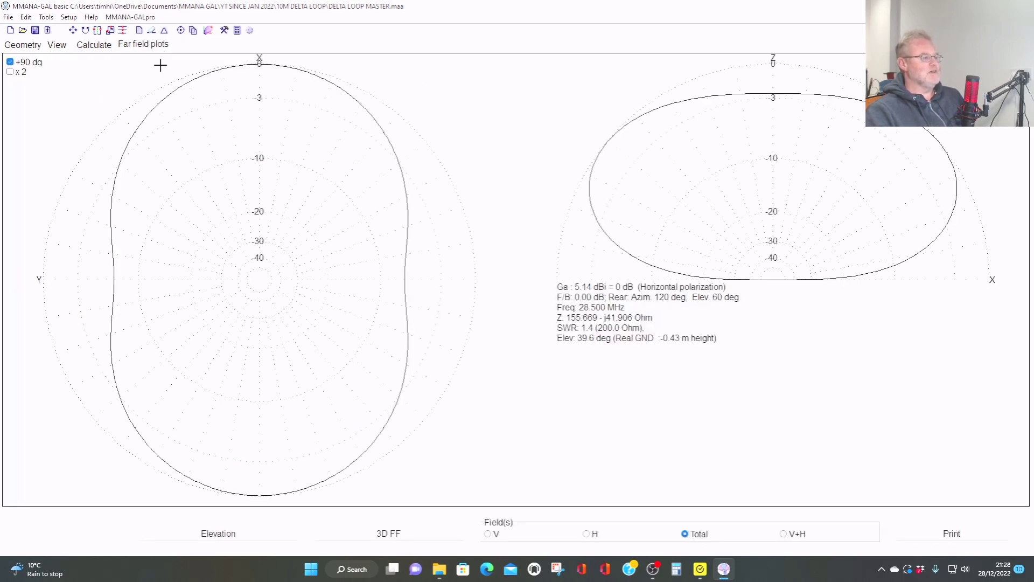
click(206, 535)
text(5)
key(Return)
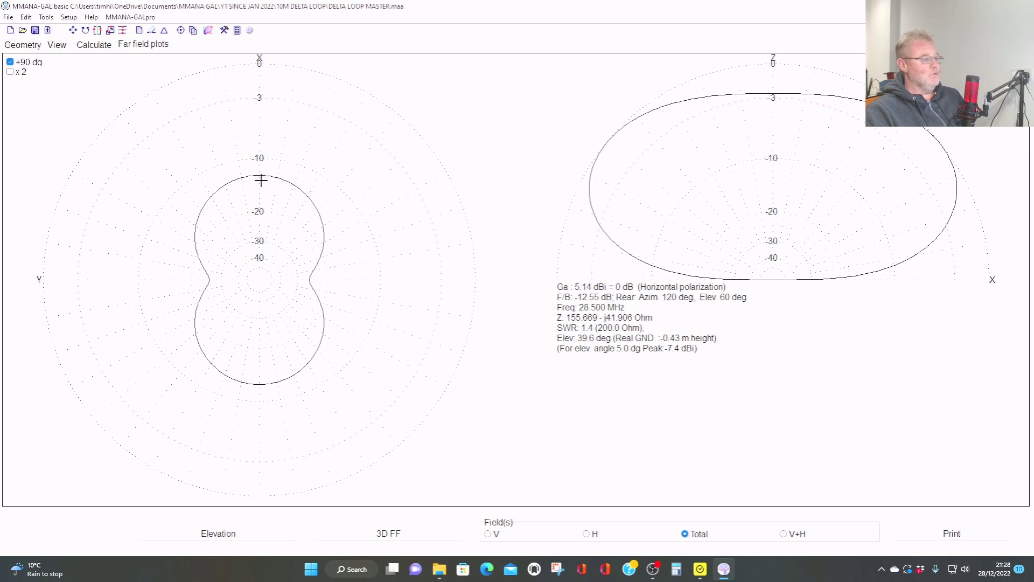
drag(261, 181, 259, 182)
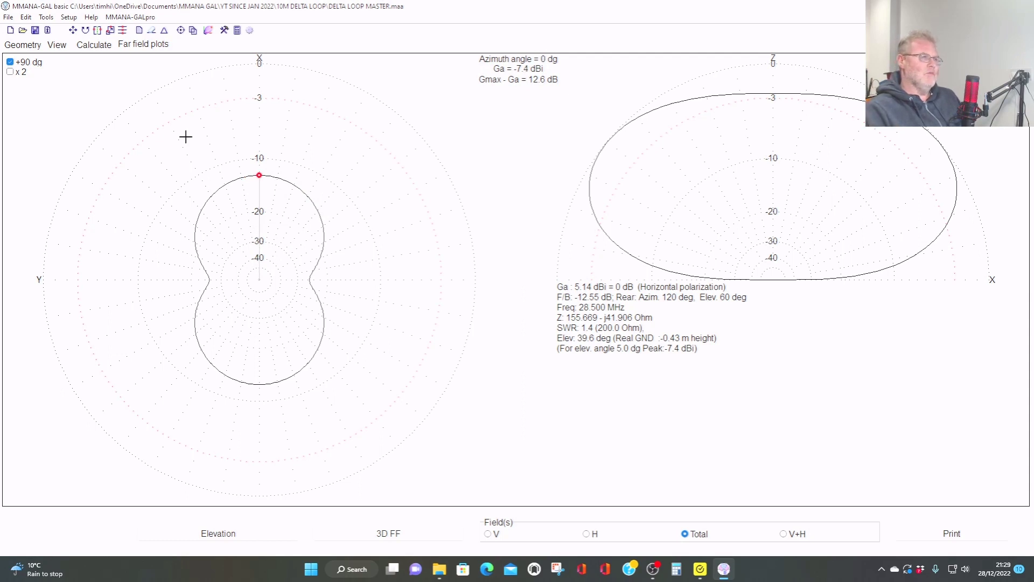
Set the added height to 2 m and calculate.
click(93, 45)
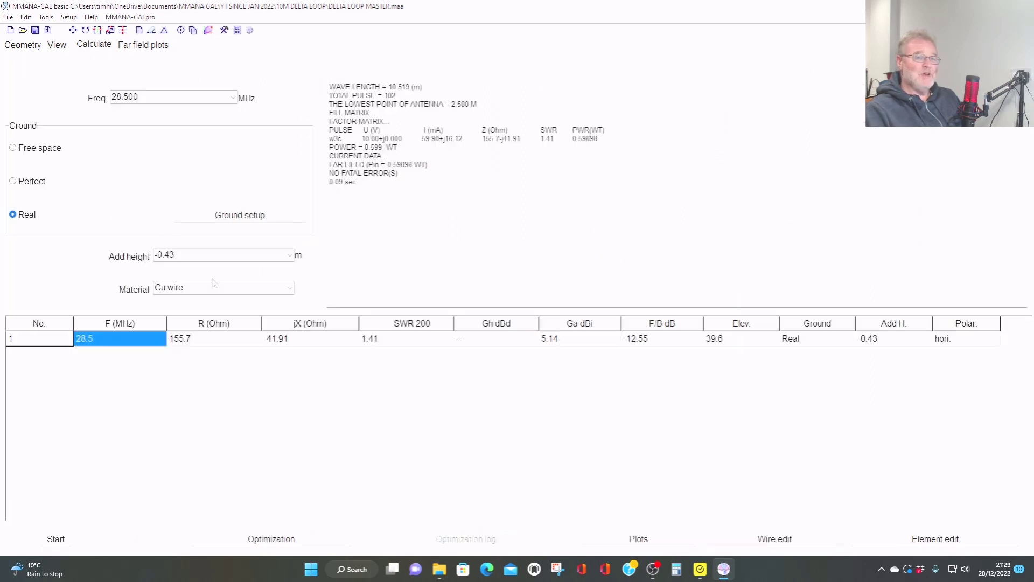
double_click(190, 258)
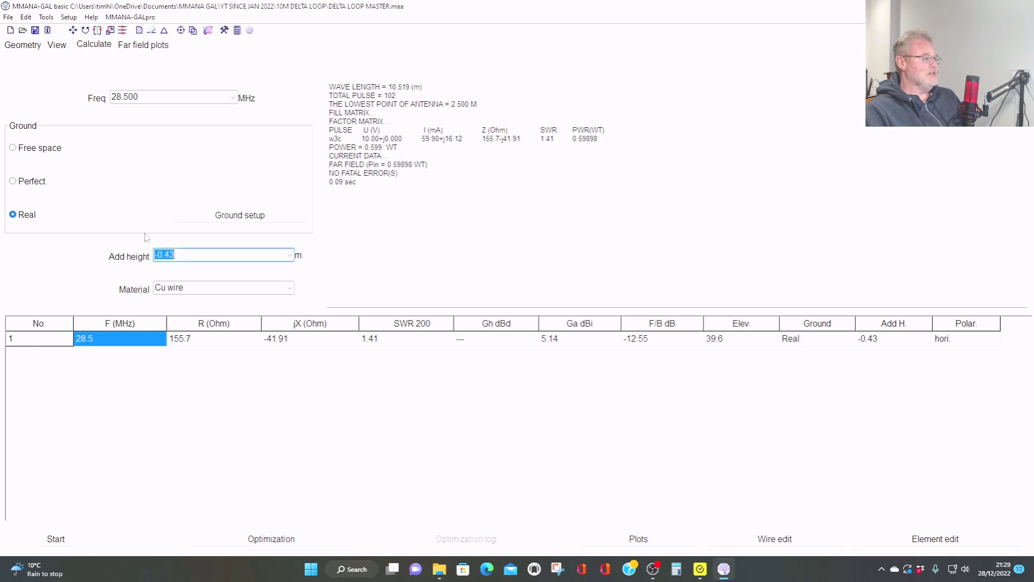
text(2)
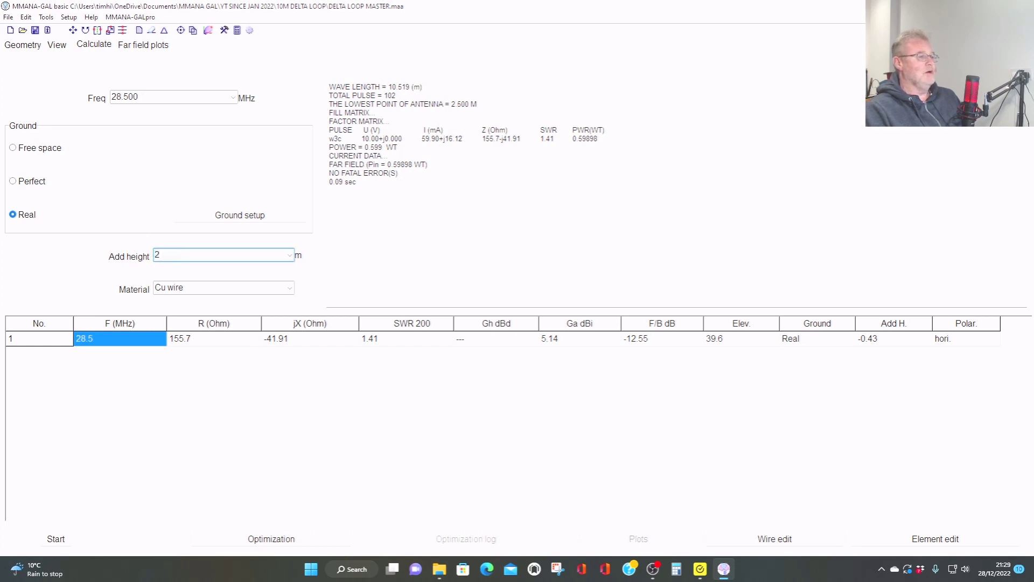
key(Return)
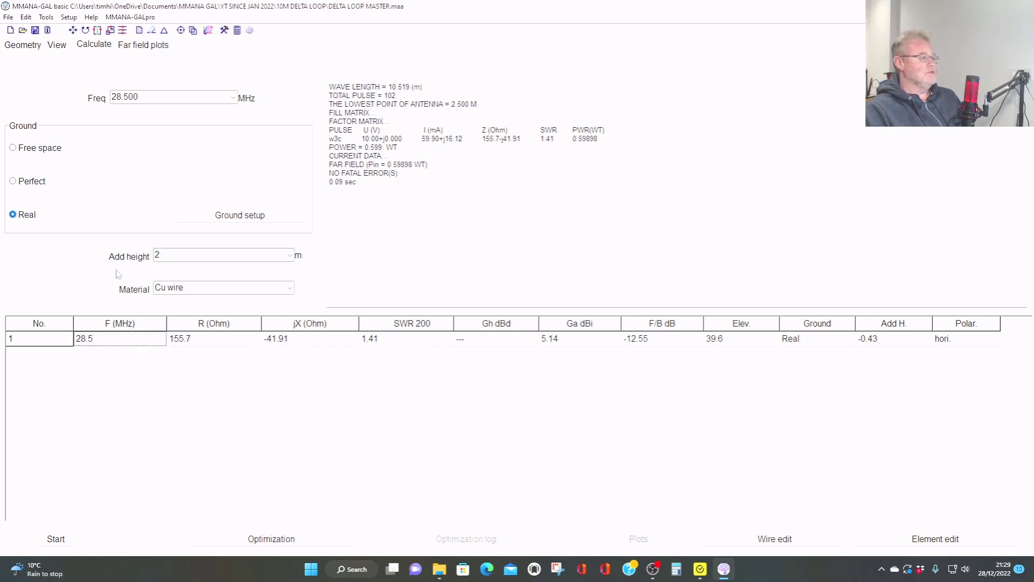
click(56, 538)
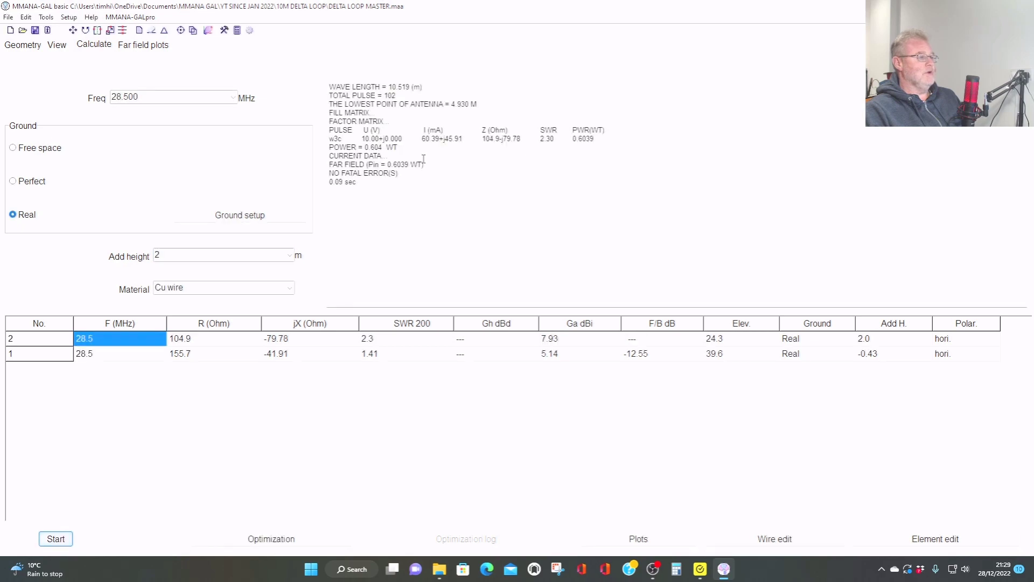
Recalculate with 2.07 m added height (SWR 2.31, 8.0 dBi, elevation 24.1°).
click(164, 255)
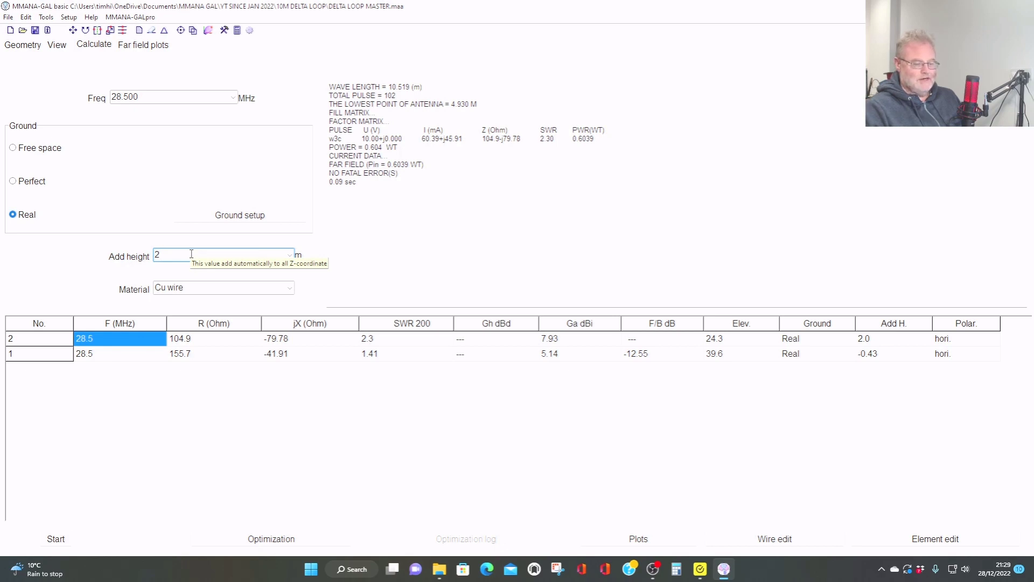
text(.07)
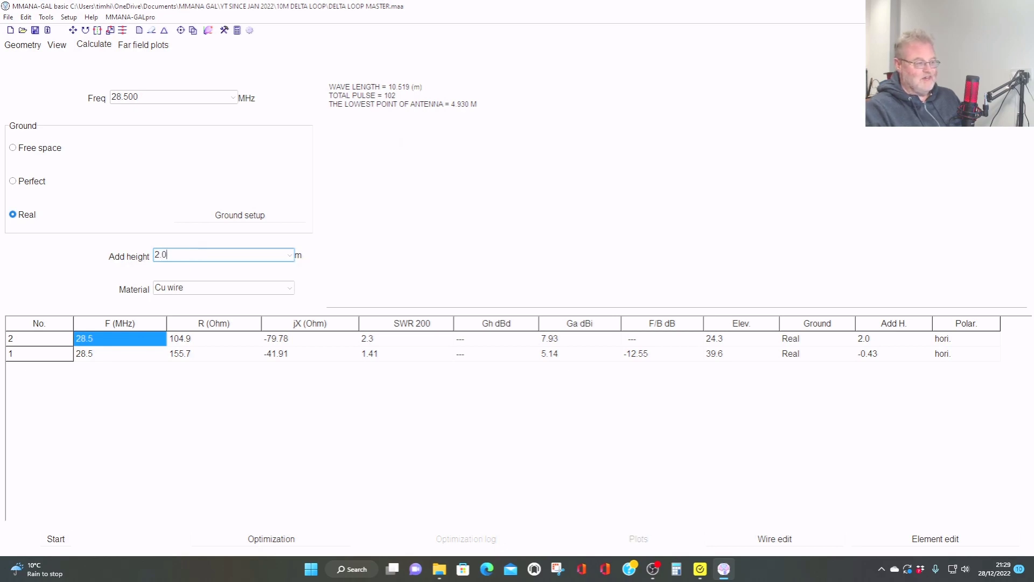
click(55, 538)
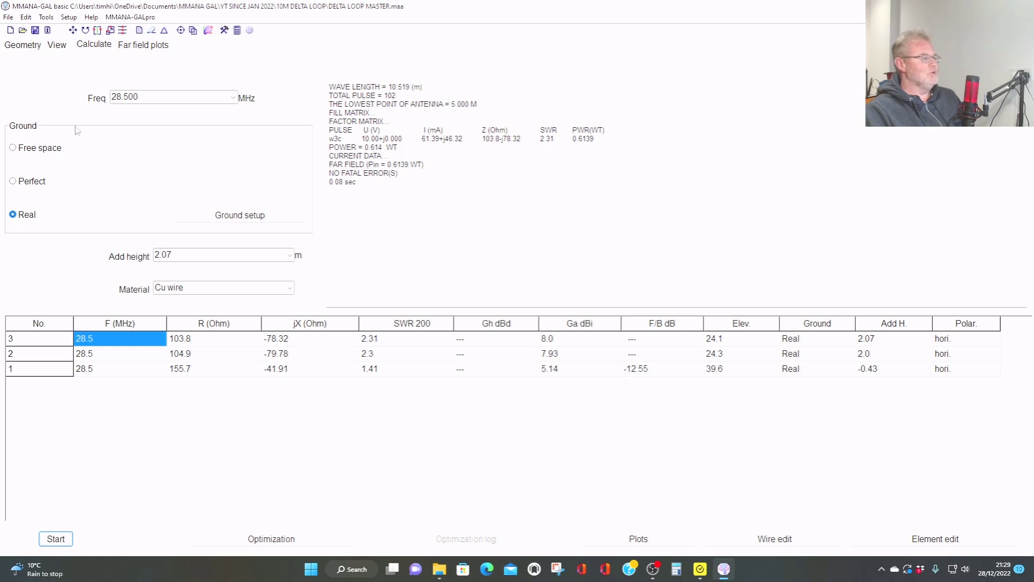
click(142, 47)
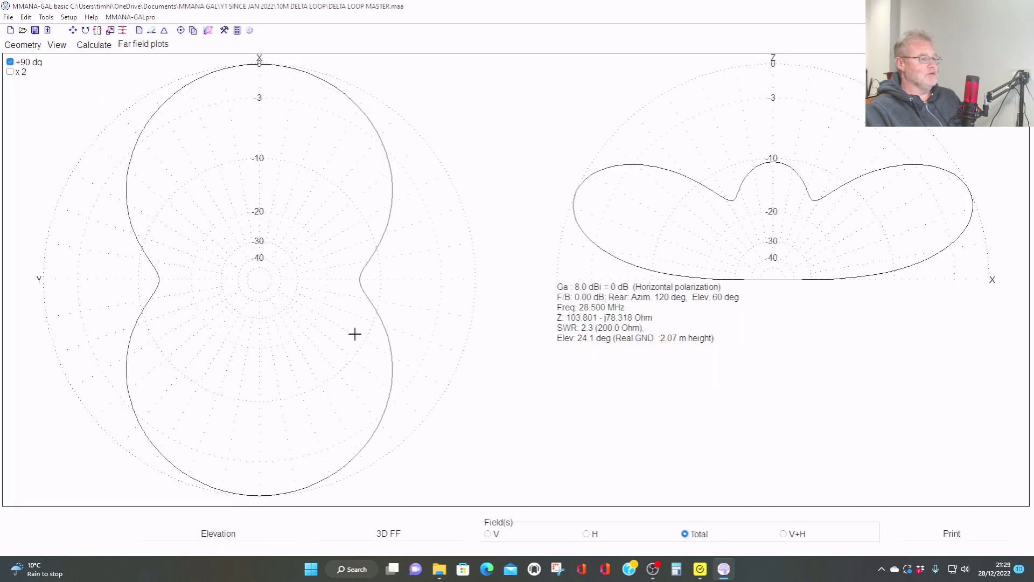
click(245, 536)
text(5)
key(Return)
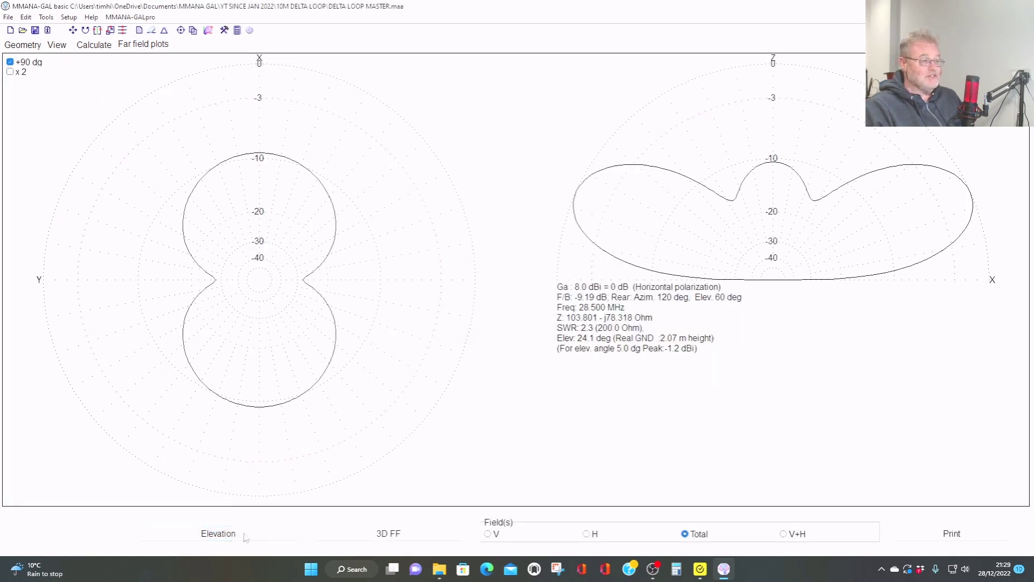
click(260, 158)
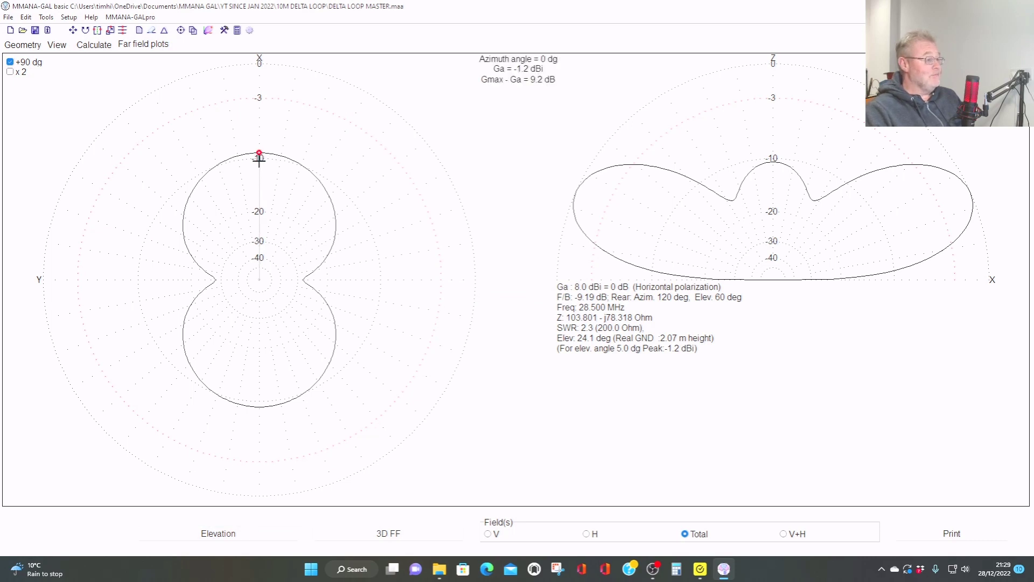
mouse_move(259, 160)
mouse_down()
mouse_move(238, 157)
mouse_move(182, 180)
mouse_move(171, 215)
mouse_move(241, 185)
mouse_move(291, 198)
mouse_move(309, 217)
mouse_move(245, 194)
mouse_move(219, 284)
mouse_move(195, 302)
mouse_move(178, 351)
mouse_move(196, 393)
mouse_move(262, 422)
mouse_up()
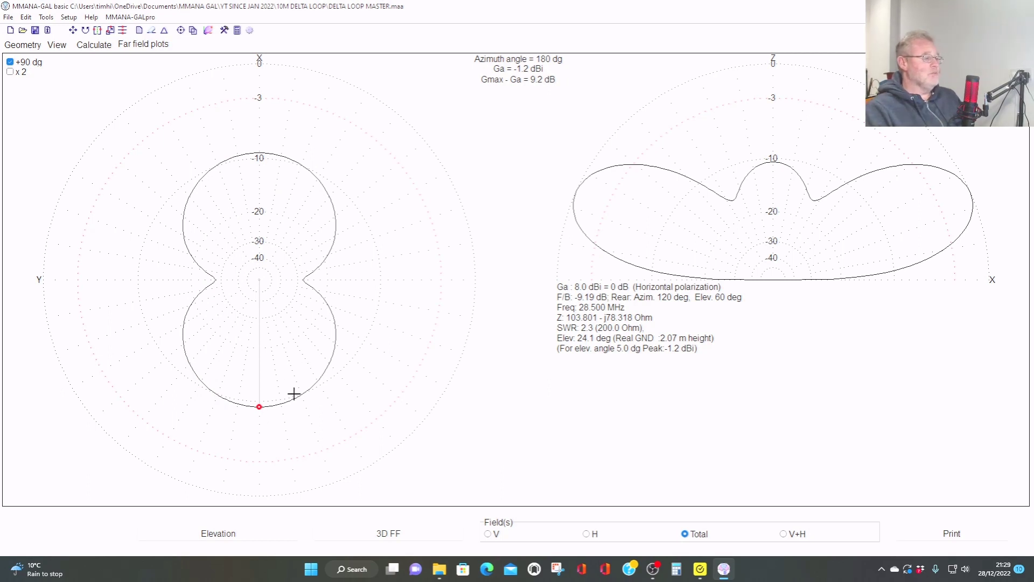
mouse_move(260, 408)
mouse_down()
mouse_move(208, 393)
mouse_move(258, 407)
mouse_up()
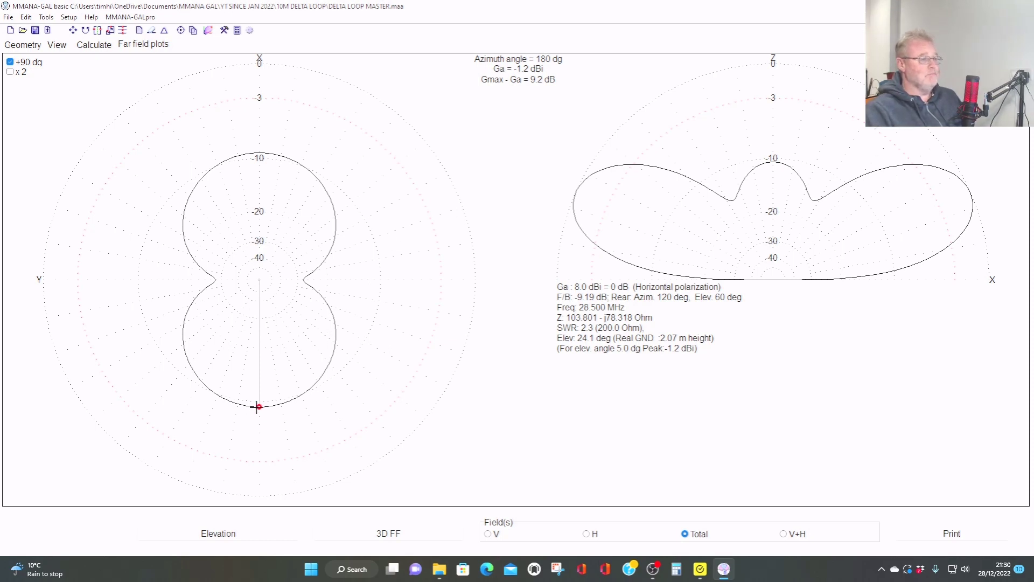
mouse_move(260, 409)
mouse_down()
mouse_move(203, 268)
mouse_move(259, 177)
mouse_up()
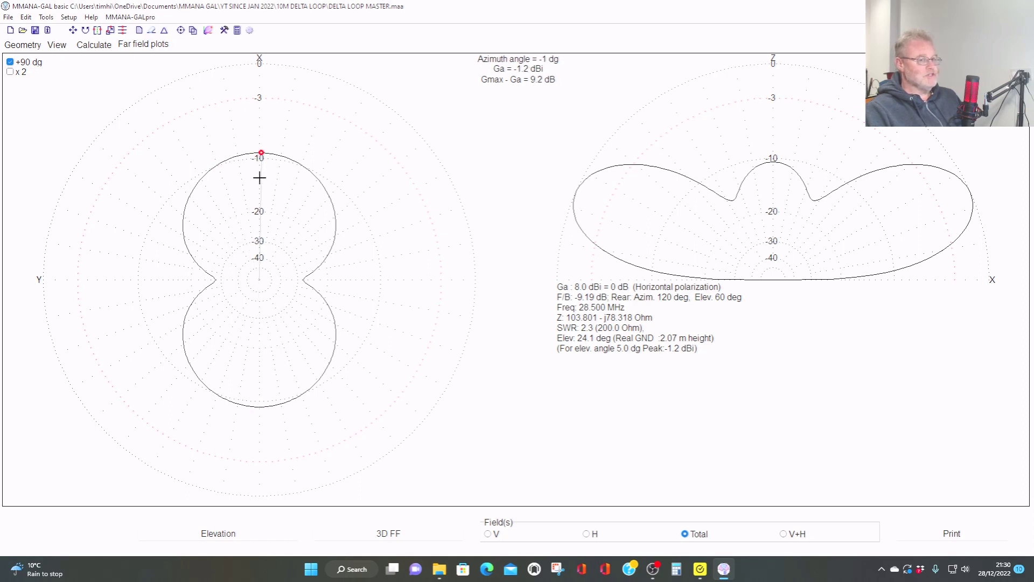
Set the added height back to -0.43 m and calculate, giving result 4 at 5.14 dBi.
click(93, 45)
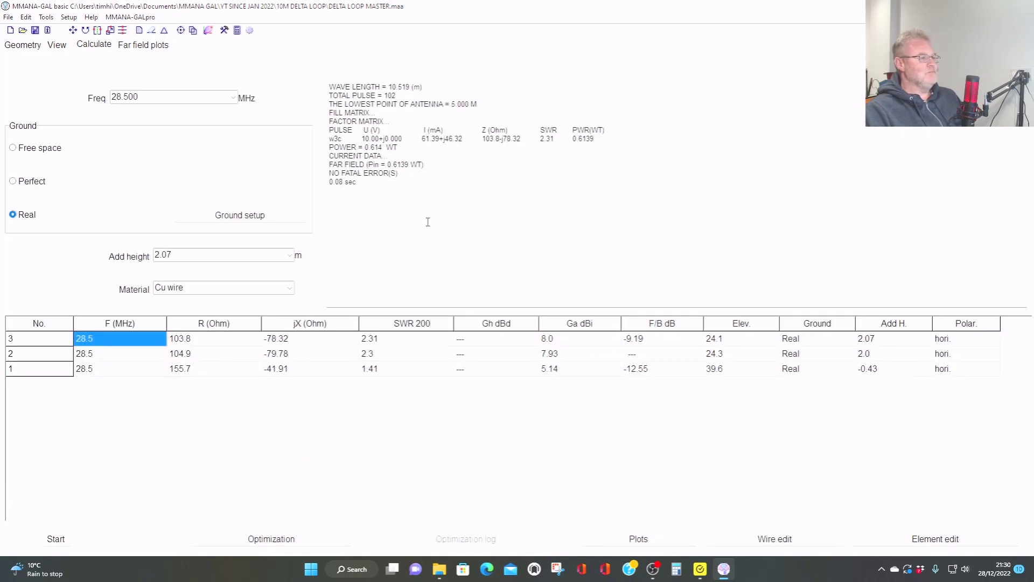
double_click(174, 253)
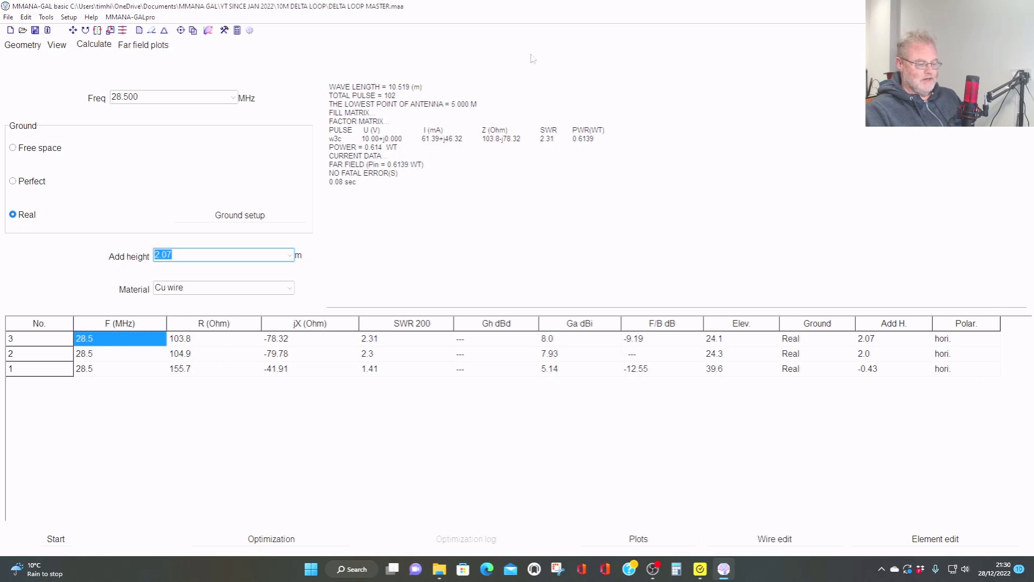
text(-0.)
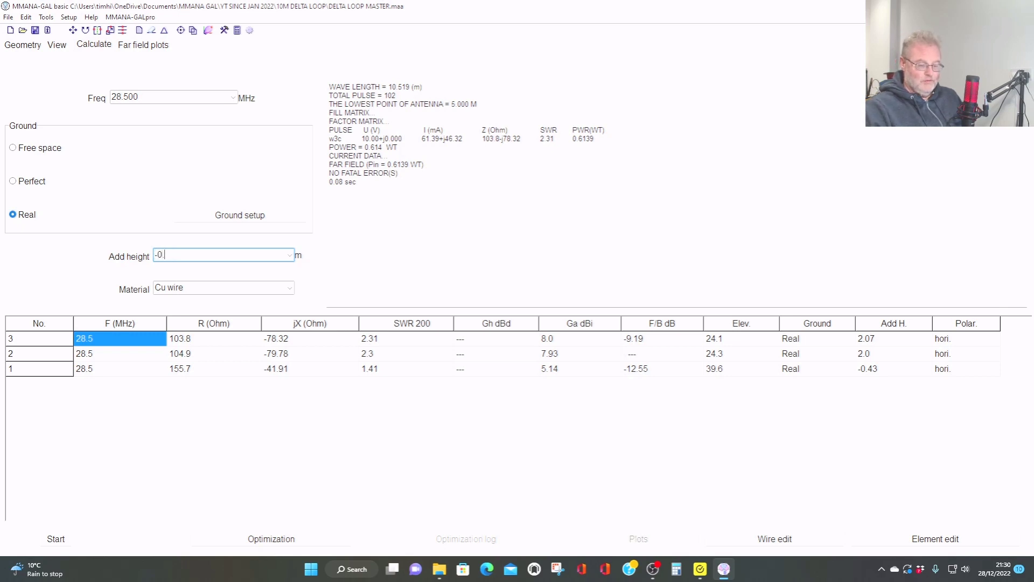
text(43)
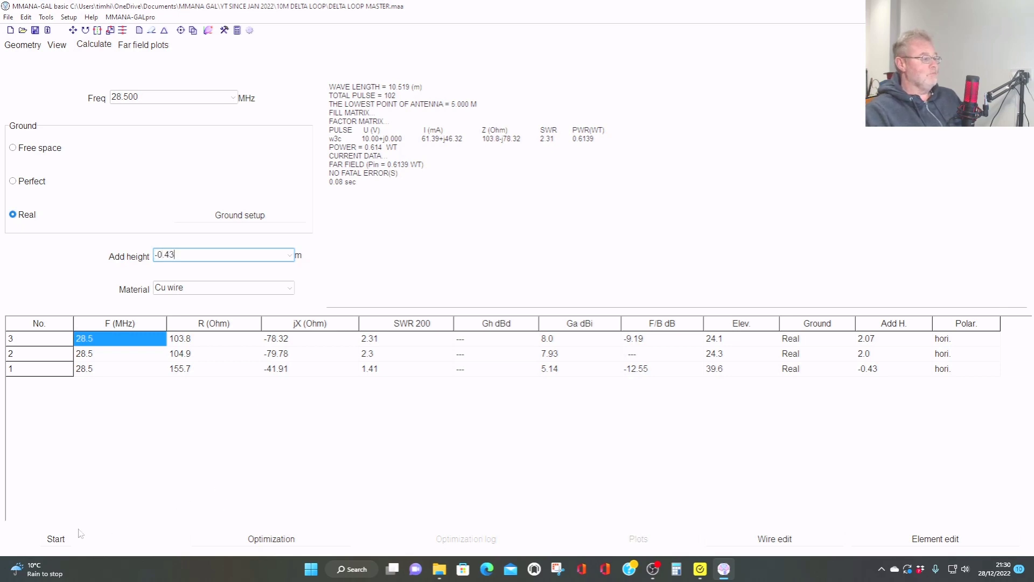
click(60, 538)
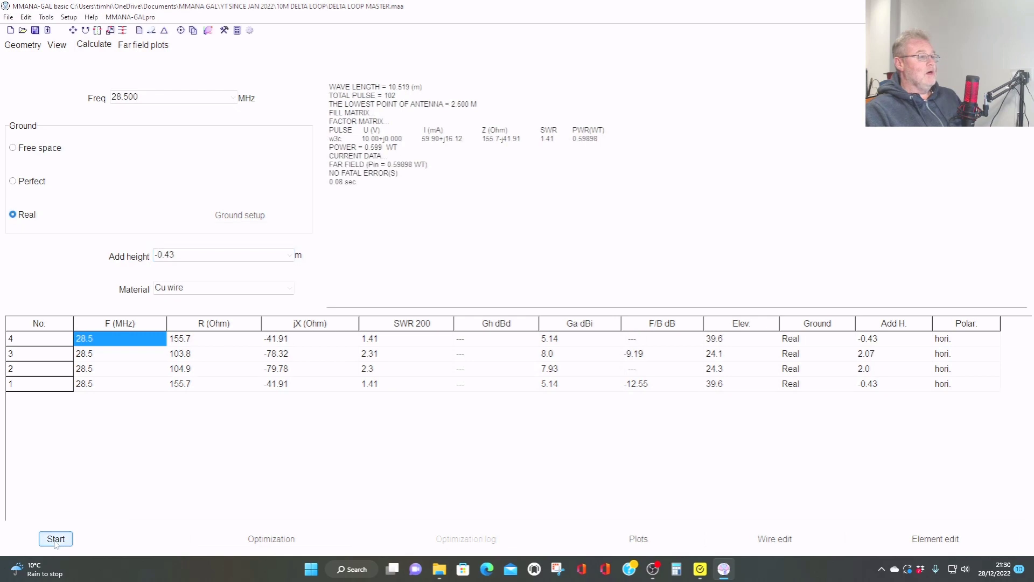
Hide the current curves and move the feed source to the bottom wire's end, viewing the loop face-on.
click(57, 48)
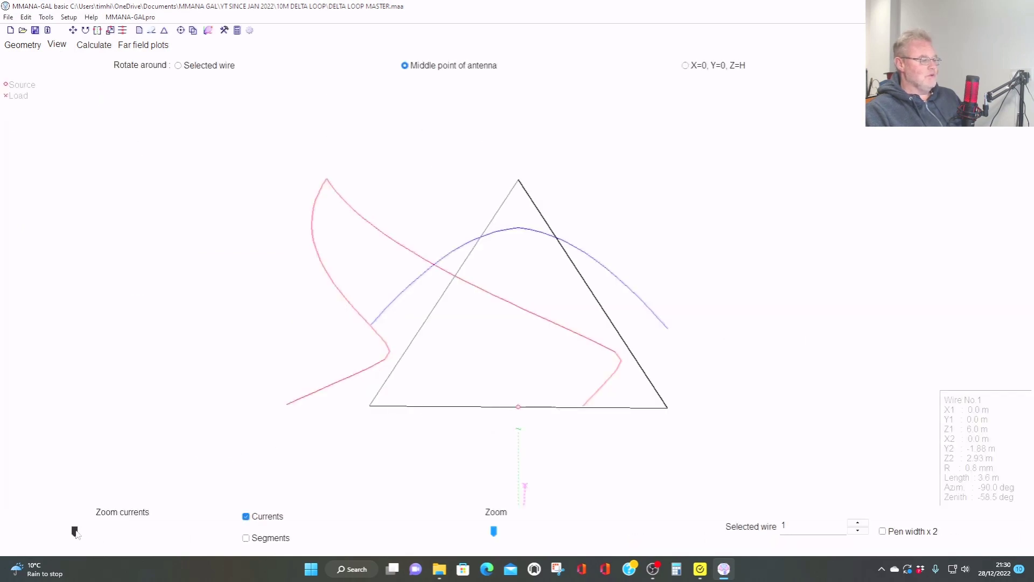
drag(75, 532, 206, 532)
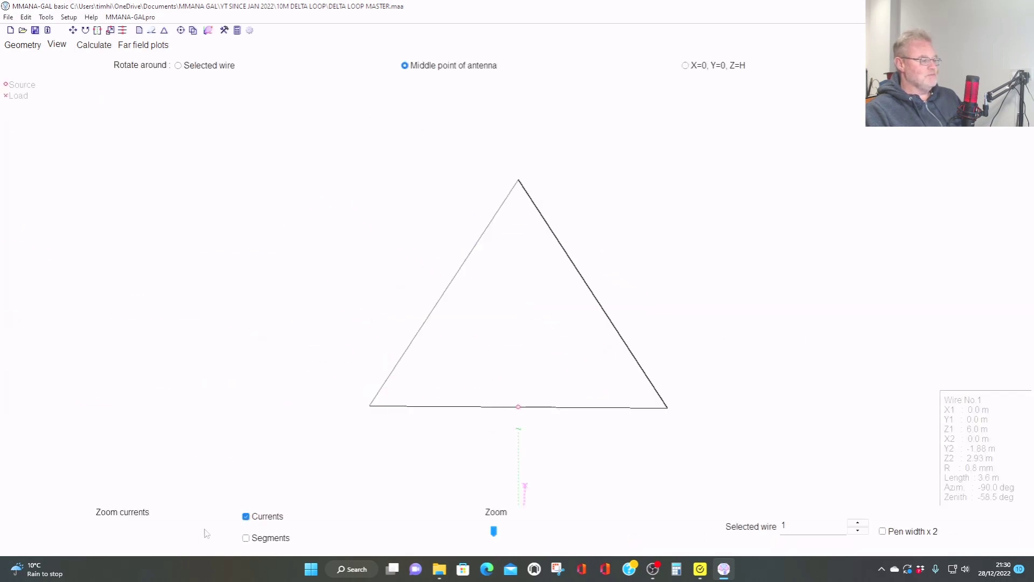
right_click(522, 407)
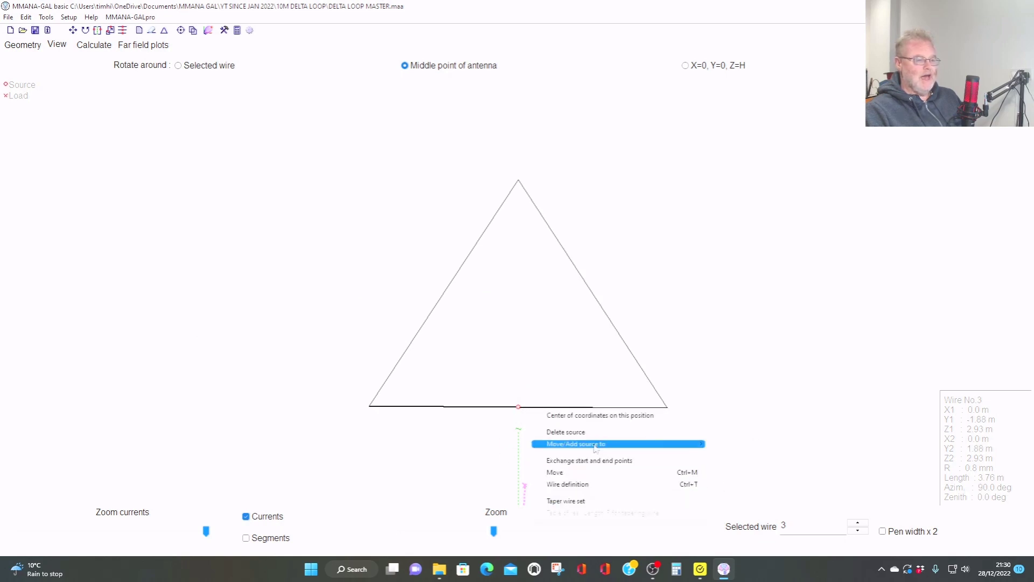
mouse_move(695, 444)
click(735, 468)
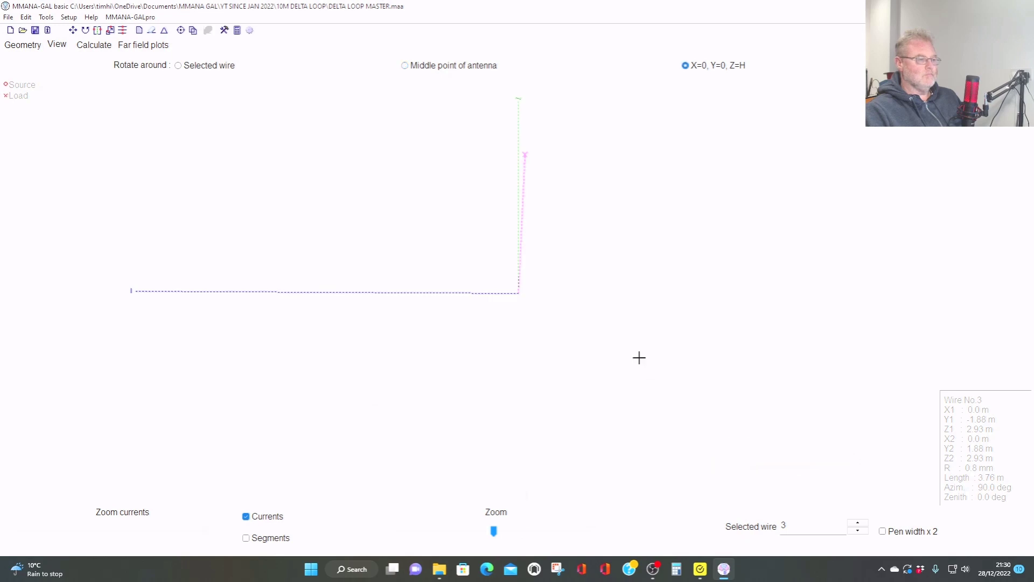
drag(636, 343, 635, 335)
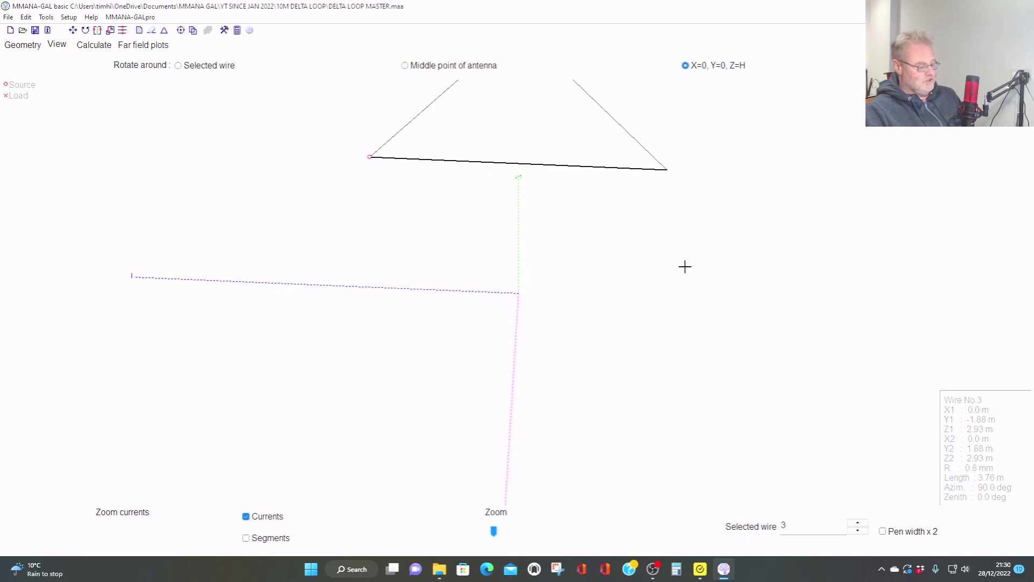
drag(672, 249, 713, 314)
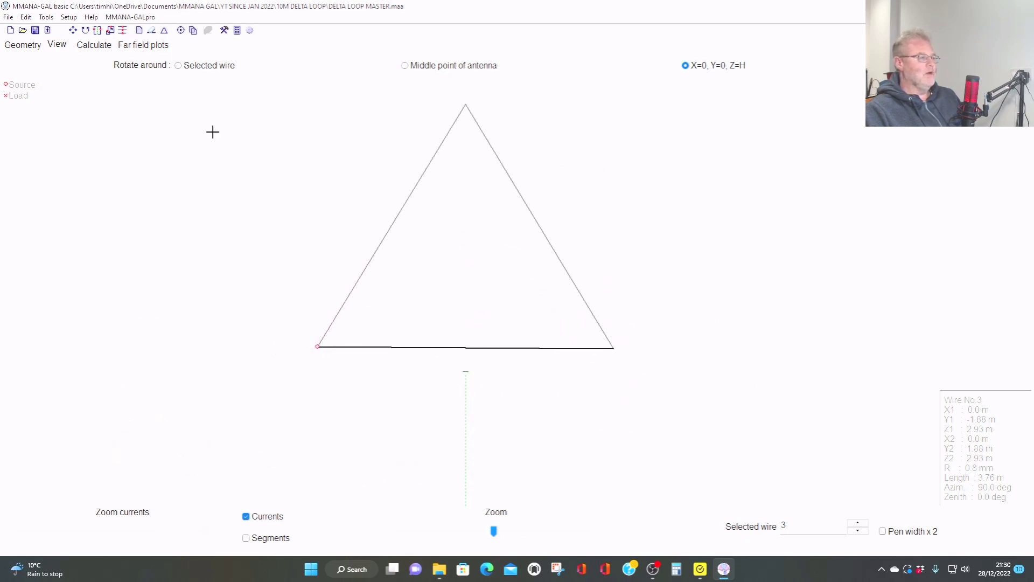
Calculate the corner-fed loop at -0.43 m (SWR 2.32, 2.27 dBi) and show its far-field plots.
click(96, 48)
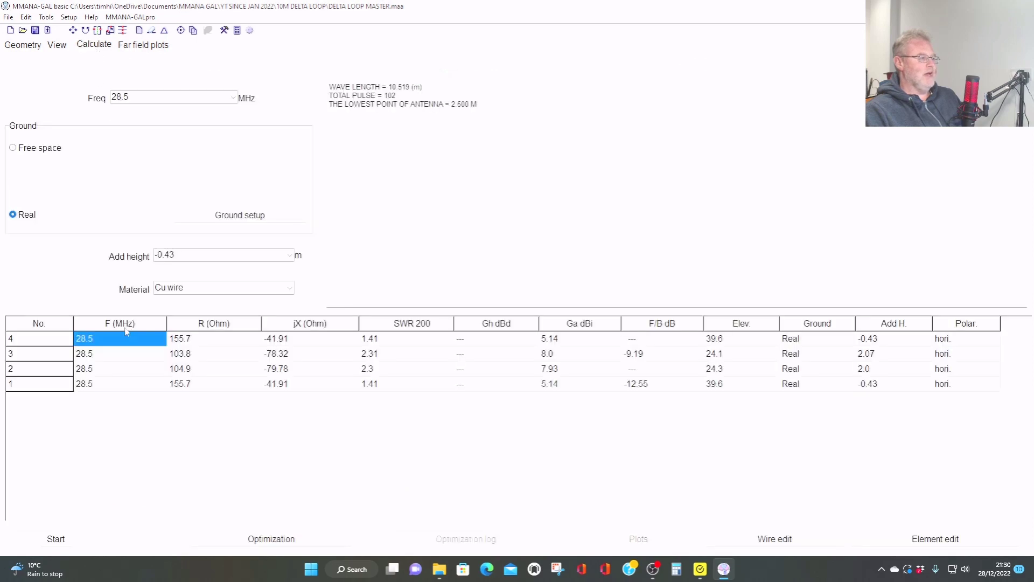
click(57, 539)
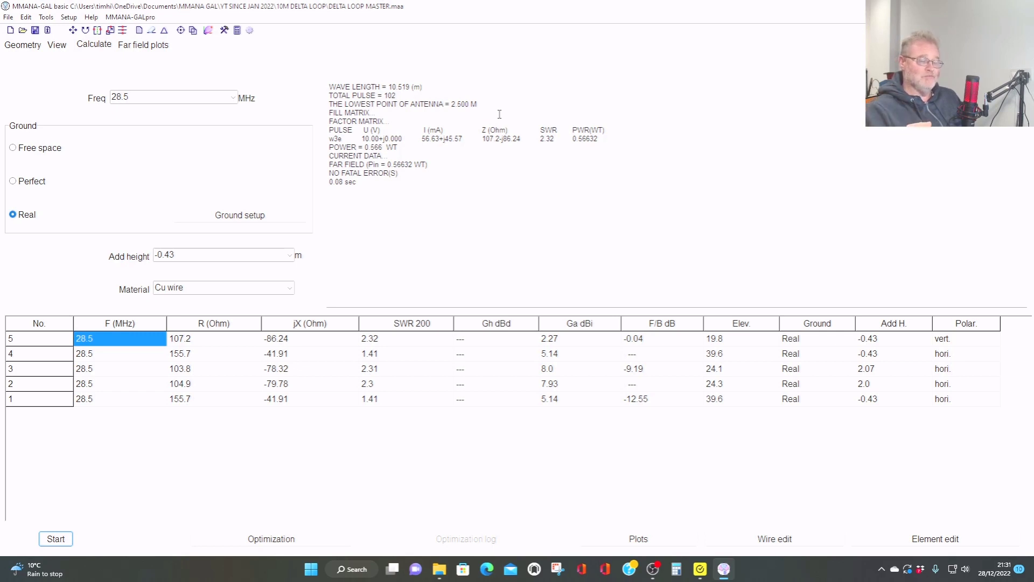
click(165, 46)
Plot the corner-fed loop's azimuth pattern at 5° elevation and read -3.2 dBi at 0° azimuth.
click(231, 534)
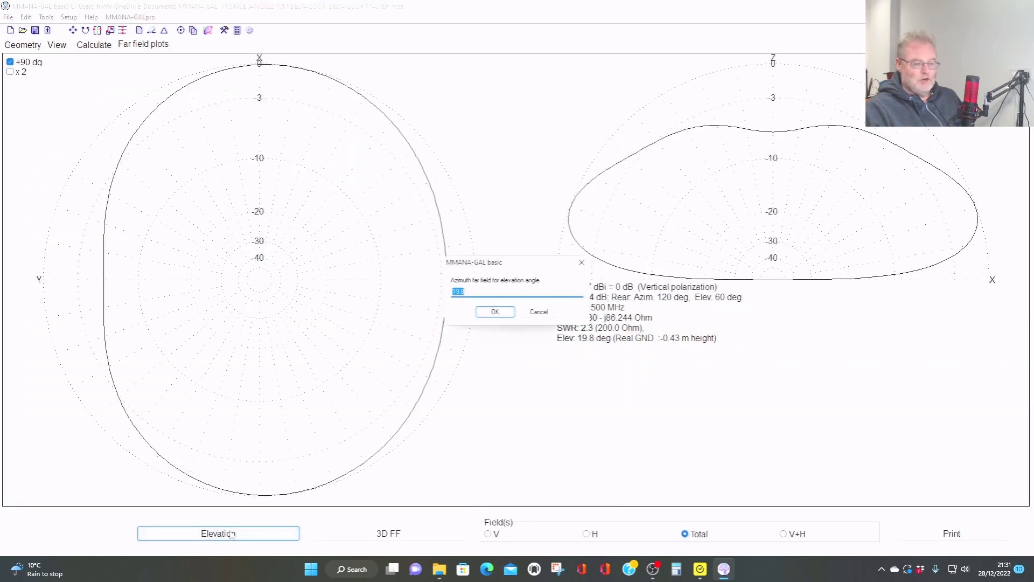
text(5)
key(Return)
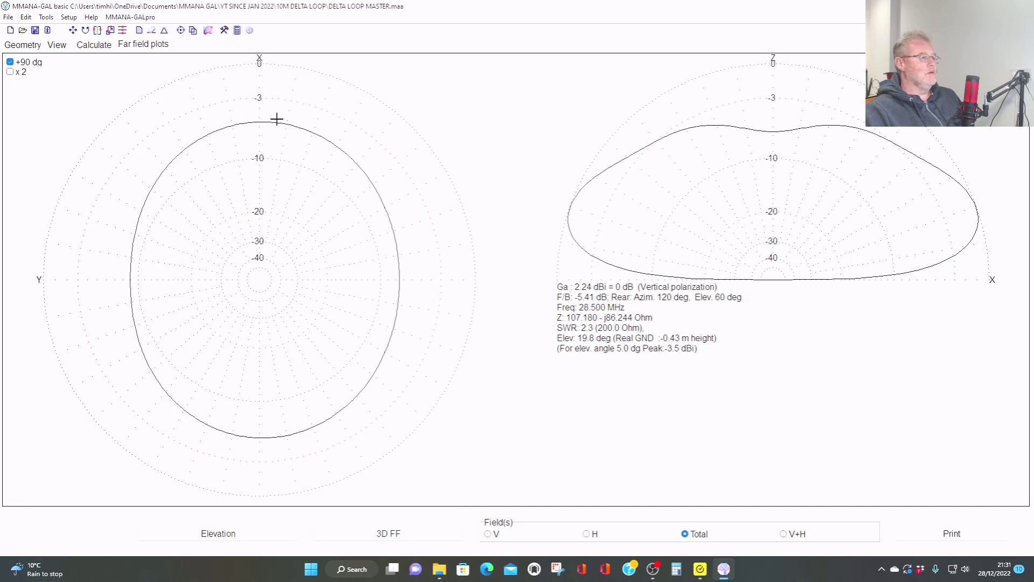
mouse_move(269, 123)
mouse_down()
mouse_move(155, 205)
mouse_move(132, 284)
mouse_move(141, 278)
mouse_move(153, 351)
mouse_move(159, 356)
mouse_move(162, 335)
mouse_move(162, 351)
mouse_move(195, 387)
mouse_move(295, 408)
mouse_move(266, 413)
mouse_move(286, 416)
mouse_move(331, 395)
mouse_move(341, 259)
mouse_move(291, 201)
mouse_move(257, 190)
mouse_move(325, 224)
mouse_move(345, 277)
mouse_move(194, 215)
mouse_move(166, 281)
mouse_move(169, 326)
mouse_move(175, 281)
mouse_up()
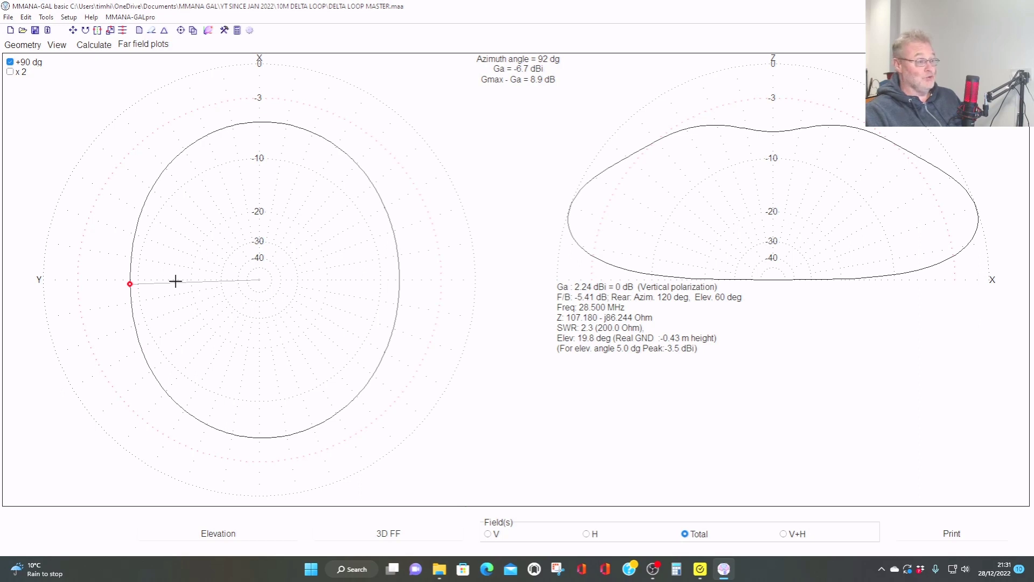
mouse_move(175, 281)
mouse_down()
mouse_move(199, 222)
mouse_move(266, 185)
mouse_move(224, 211)
mouse_move(270, 210)
mouse_move(260, 209)
mouse_up()
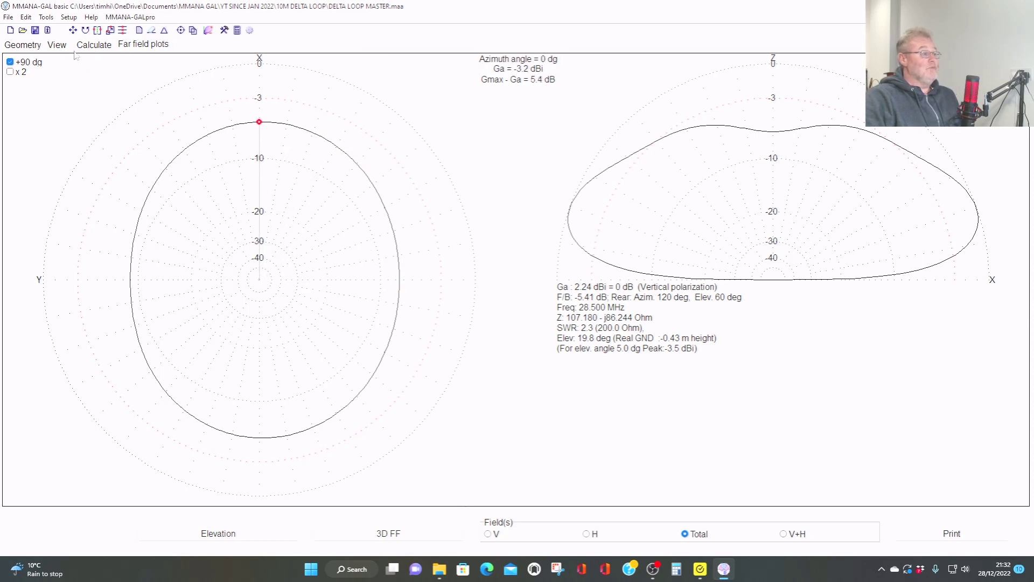
Recalculate the corner-fed loop at 2.07 m added height (SWR 2.44, 3.71 dBi).
click(96, 46)
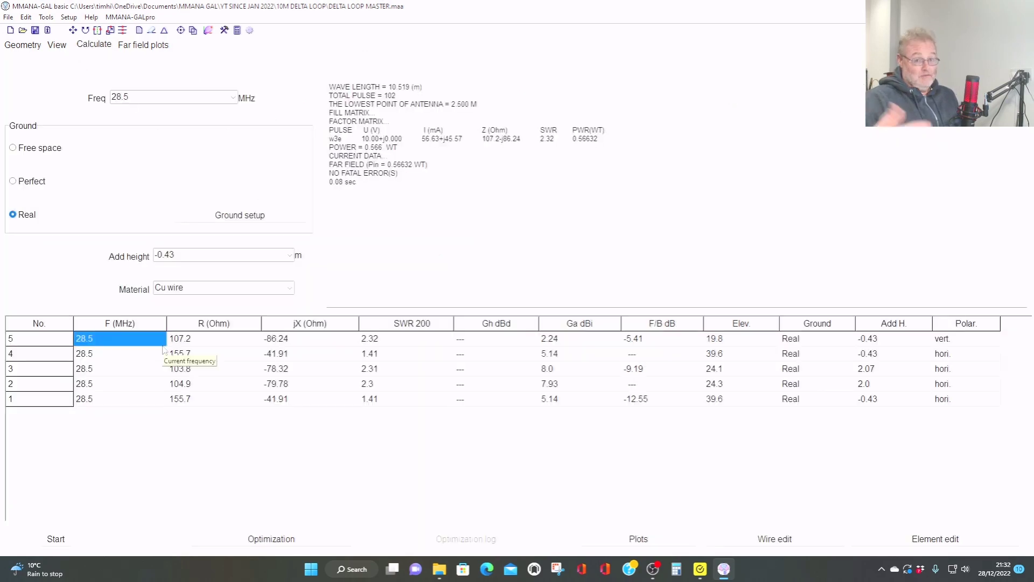
double_click(182, 255)
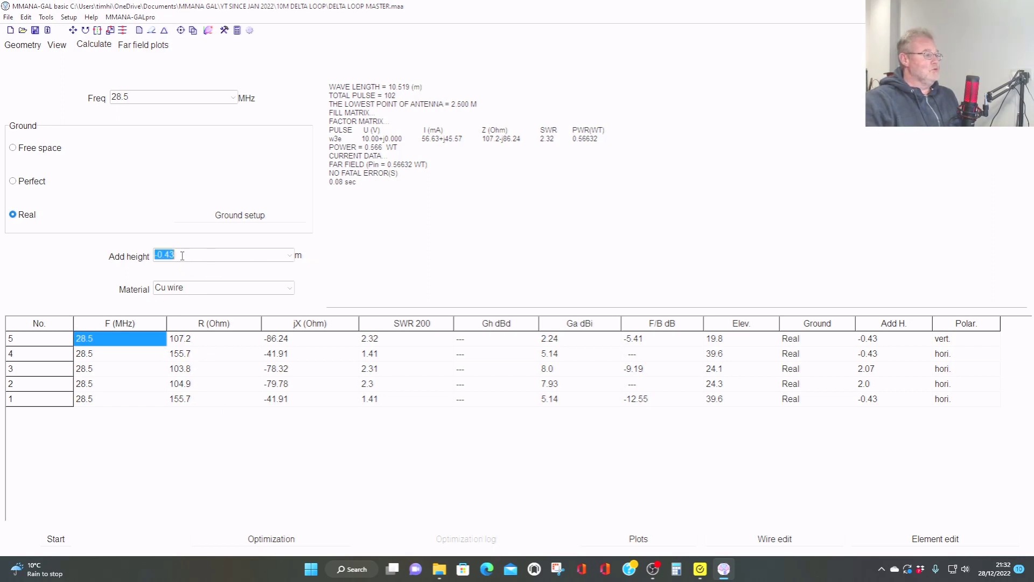
text(2.07)
click(49, 540)
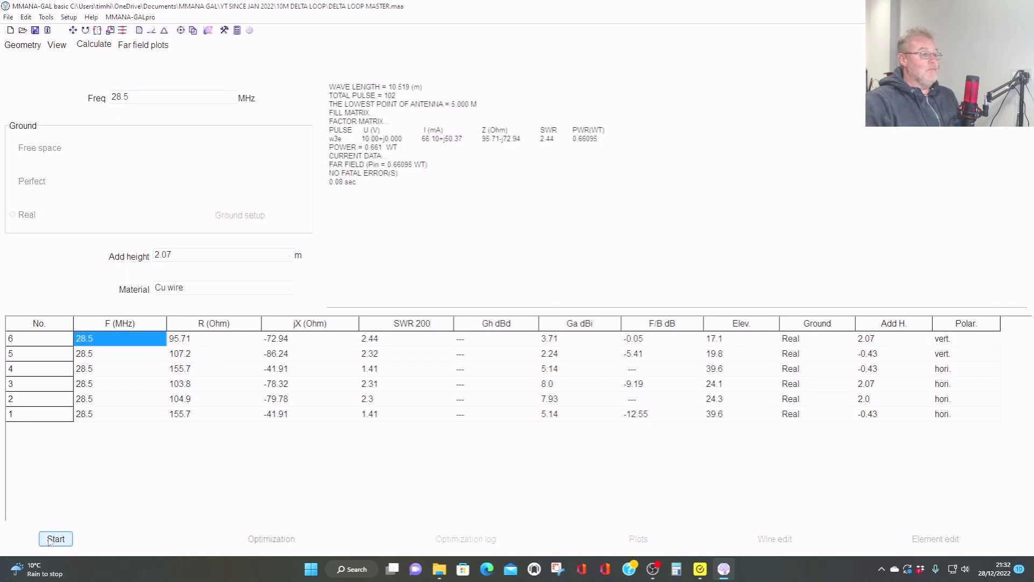
Plot the 2.07 m corner-fed loop's azimuth pattern at 5° elevation and trace gain values around it.
click(149, 46)
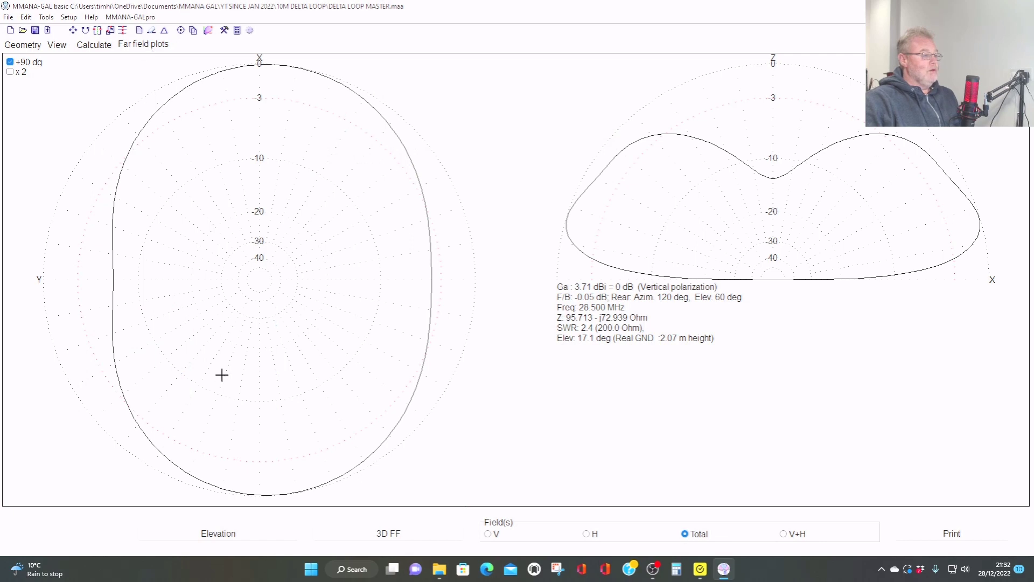
click(255, 535)
text(5)
key(Return)
click(141, 281)
mouse_move(141, 281)
mouse_down()
mouse_move(157, 245)
mouse_move(181, 366)
mouse_move(171, 273)
mouse_move(171, 283)
mouse_move(225, 203)
mouse_move(245, 192)
mouse_move(298, 194)
mouse_move(273, 187)
mouse_move(294, 187)
mouse_move(354, 248)
mouse_move(362, 302)
mouse_move(347, 365)
mouse_move(257, 397)
mouse_move(205, 282)
mouse_move(201, 299)
mouse_move(270, 176)
mouse_move(256, 174)
mouse_up()
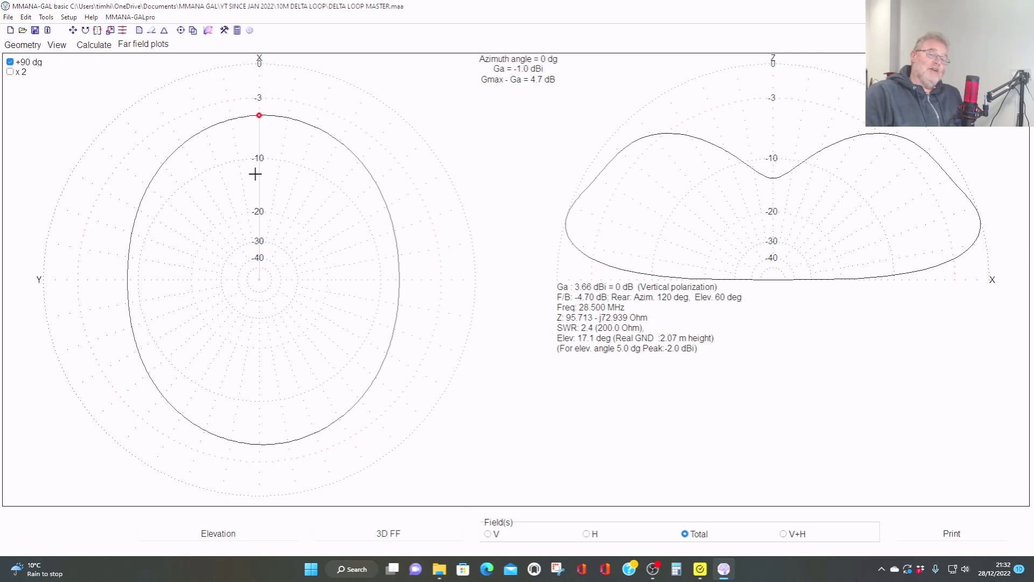